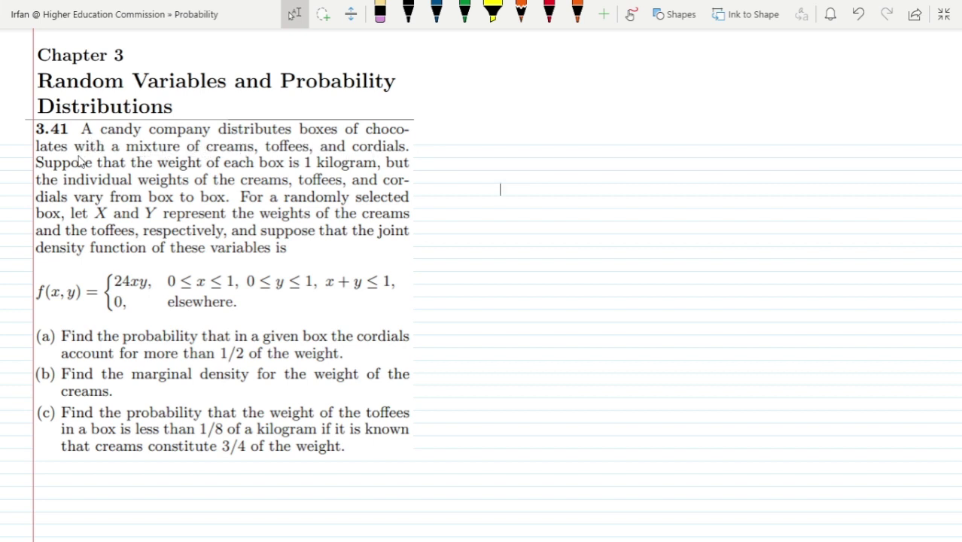
Underline creams, toffees, cordials and 1 kilogram in blue, and write an underlined 'Given :-' beside the title.
left_click_drag(206, 155, 295, 159)
left_click_drag(356, 158, 375, 155)
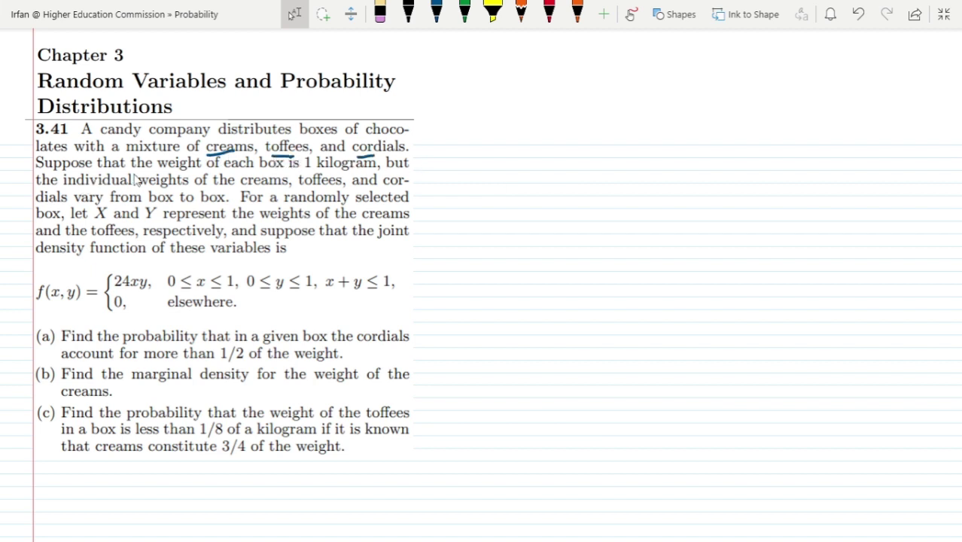
left_click_drag(303, 173, 320, 186)
left_click_drag(257, 188, 272, 187)
mouse_move(458, 63)
left_mouse_down()
mouse_move(450, 92)
mouse_move(503, 80)
mouse_move(503, 92)
mouse_move(516, 78)
left_mouse_up()
left_click_drag(450, 97, 471, 97)
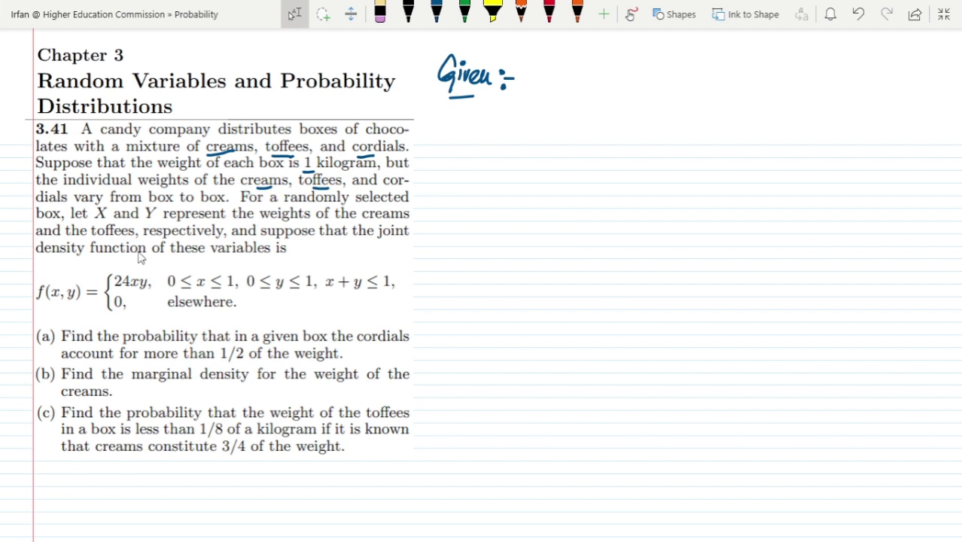
Write 'Creams → X' and 'Toffees → Y' after Given, then underline f(x, y) in the density.
mouse_move(539, 69)
left_mouse_down()
mouse_move(672, 85)
mouse_move(660, 86)
left_mouse_up()
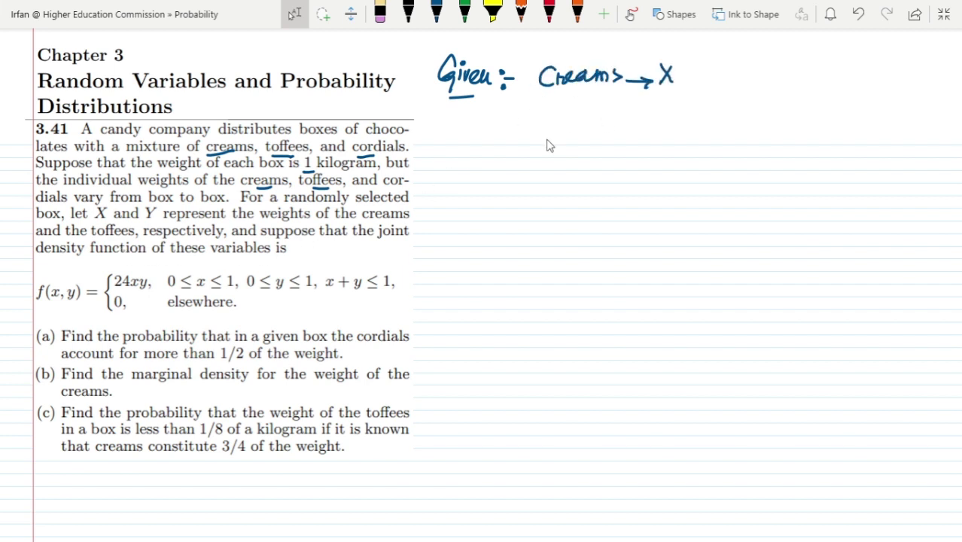
left_click_drag(547, 106, 570, 105)
mouse_move(558, 105)
left_mouse_down()
mouse_move(559, 121)
mouse_move(567, 106)
mouse_move(615, 113)
left_mouse_up()
mouse_move(622, 117)
left_mouse_down()
mouse_move(651, 118)
mouse_move(645, 124)
mouse_move(664, 113)
mouse_move(659, 130)
left_mouse_up()
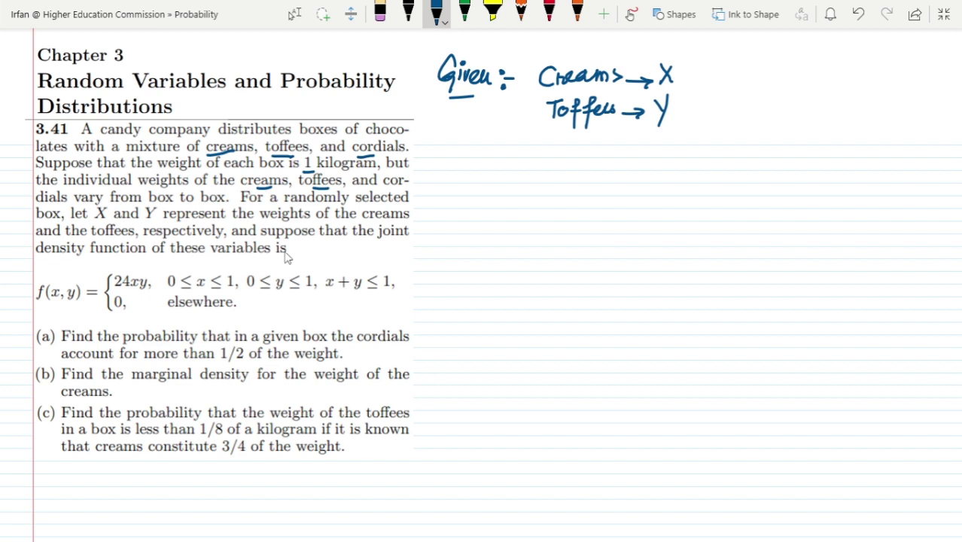
left_click_drag(39, 307, 64, 308)
Underline y, x + y and 1 in the density conditions in blue, then switch to black ink.
left_click_drag(271, 294, 284, 294)
left_click_drag(325, 298, 359, 299)
left_click_drag(383, 294, 393, 293)
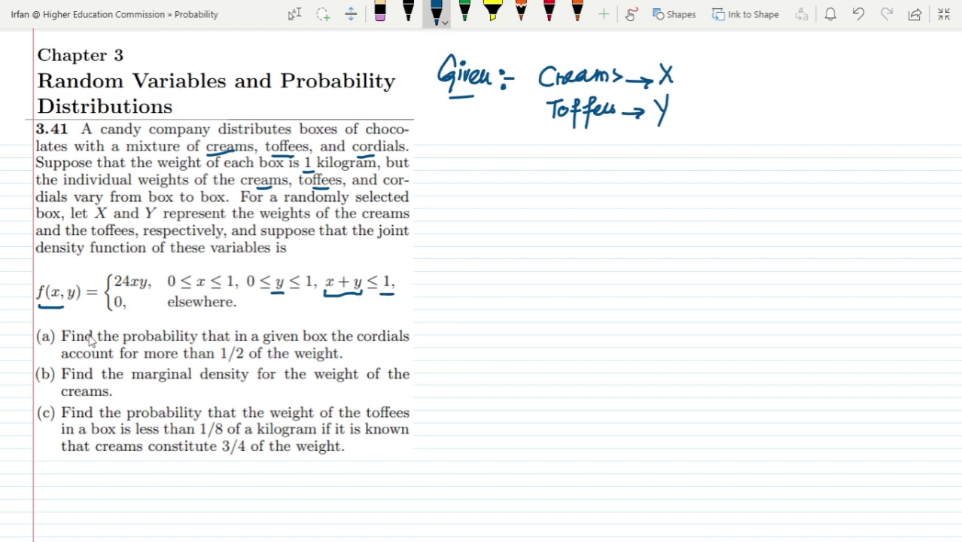
left_click(408, 11)
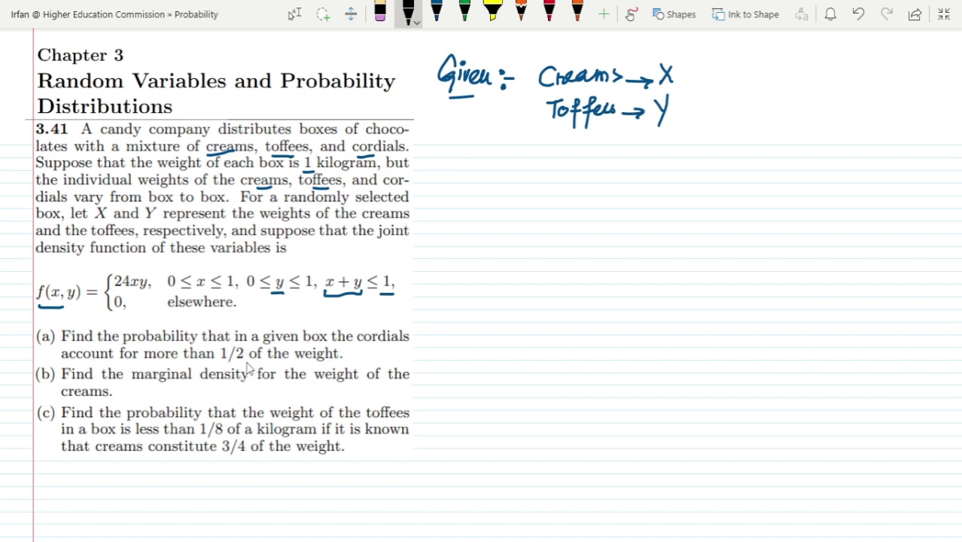
Write 'Sol :- a) P[Cordials > 1/2] = P[' in black ink below the Given notes.
mouse_move(456, 144)
left_mouse_down()
mouse_move(446, 169)
mouse_move(488, 159)
mouse_move(487, 176)
mouse_move(491, 167)
mouse_move(468, 180)
mouse_move(517, 171)
mouse_move(522, 161)
mouse_move(549, 160)
mouse_move(547, 174)
mouse_move(554, 155)
mouse_move(546, 164)
mouse_move(573, 153)
mouse_move(563, 151)
mouse_move(563, 180)
mouse_move(588, 166)
mouse_move(582, 159)
mouse_move(612, 172)
mouse_move(621, 156)
mouse_move(630, 168)
mouse_move(627, 154)
mouse_move(660, 174)
left_mouse_up()
left_click(486, 159)
left_click(486, 173)
left_click(512, 162)
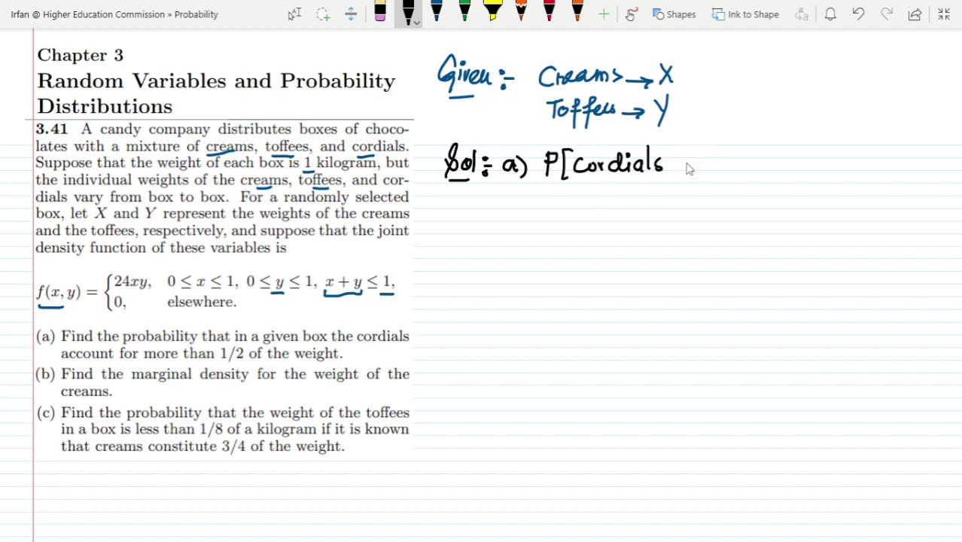
mouse_move(673, 156)
left_mouse_down()
mouse_move(699, 158)
mouse_move(720, 184)
left_mouse_up()
mouse_move(721, 148)
left_mouse_down()
mouse_move(735, 150)
mouse_move(723, 186)
left_mouse_up()
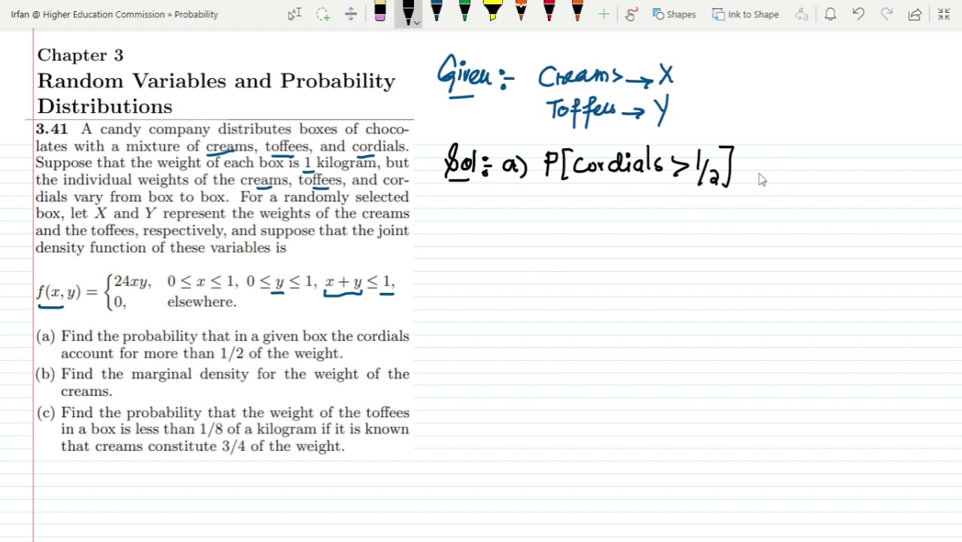
left_click_drag(736, 172, 748, 172)
mouse_move(736, 179)
left_mouse_down()
mouse_move(752, 185)
mouse_move(771, 149)
mouse_move(785, 188)
mouse_move(814, 166)
left_mouse_up()
Complete the solution line's bracket as 'x+y ≤ 1/2]'.
mouse_move(809, 159)
left_mouse_down()
mouse_move(808, 174)
mouse_move(829, 155)
mouse_move(826, 194)
left_mouse_up()
mouse_move(849, 151)
left_mouse_down()
mouse_move(854, 179)
mouse_move(867, 181)
left_mouse_up()
mouse_move(879, 152)
left_mouse_down()
mouse_move(871, 183)
mouse_move(891, 187)
mouse_move(904, 153)
mouse_move(894, 184)
left_mouse_up()
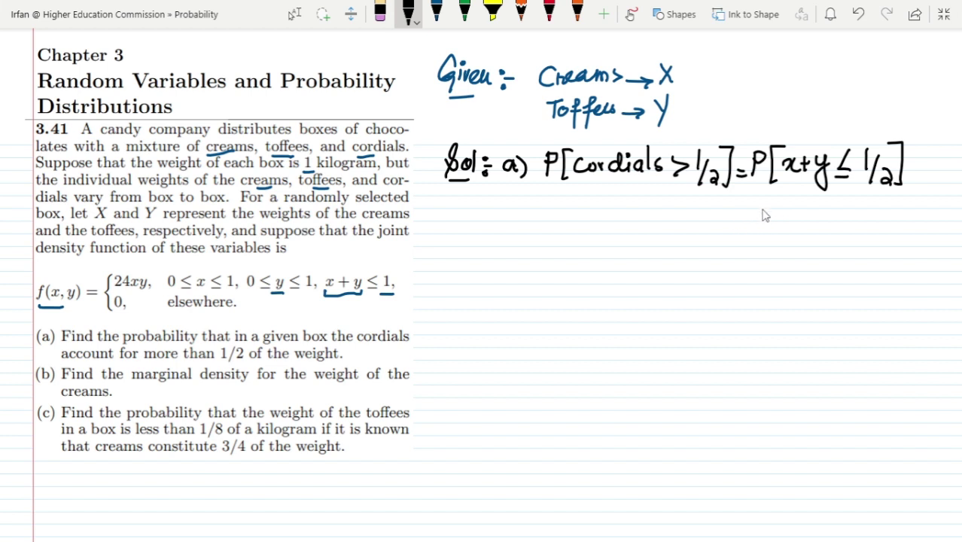
On a new line beneath it, write '⇒ P[x+y ≤ 1/2] ='.
mouse_move(415, 232)
left_mouse_down()
mouse_move(442, 235)
mouse_move(452, 223)
mouse_move(466, 240)
mouse_move(480, 229)
mouse_move(474, 235)
left_mouse_up()
mouse_move(489, 223)
left_mouse_down()
mouse_move(503, 223)
mouse_move(496, 235)
left_mouse_up()
left_click_drag(508, 214, 512, 250)
mouse_move(539, 212)
left_mouse_down()
mouse_move(525, 230)
mouse_move(557, 219)
mouse_move(554, 230)
mouse_move(567, 237)
mouse_move(580, 213)
mouse_move(576, 239)
mouse_move(597, 225)
left_mouse_up()
left_click_drag(588, 231, 598, 231)
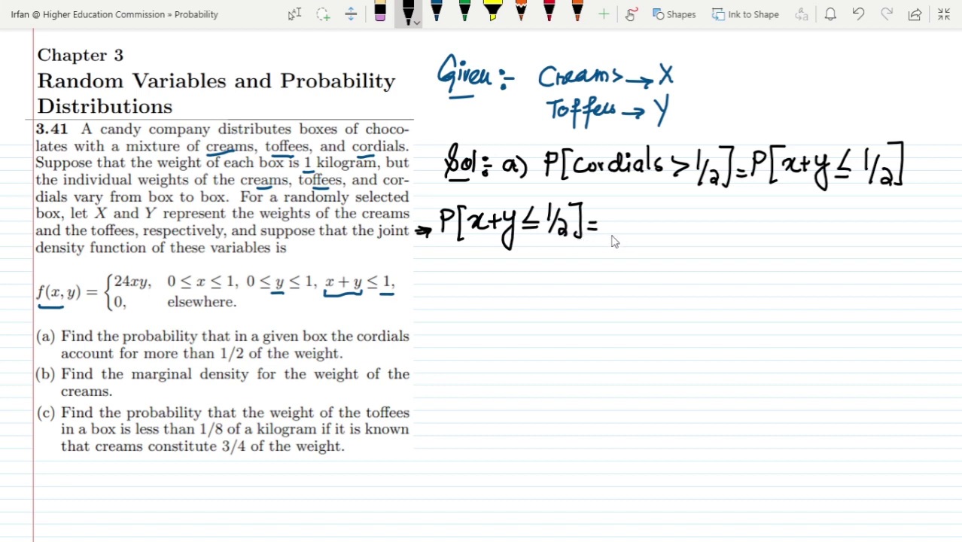
Draw two integral signs with limits 0 to 1/2 and 0 to 1/2−y.
left_click_drag(648, 211, 634, 264)
left_click_drag(642, 185, 644, 196)
mouse_move(649, 187)
left_mouse_down()
mouse_move(646, 199)
mouse_move(660, 200)
mouse_move(673, 234)
mouse_move(663, 273)
left_mouse_up()
mouse_move(671, 191)
left_mouse_down()
mouse_move(672, 202)
mouse_move(697, 215)
left_mouse_up()
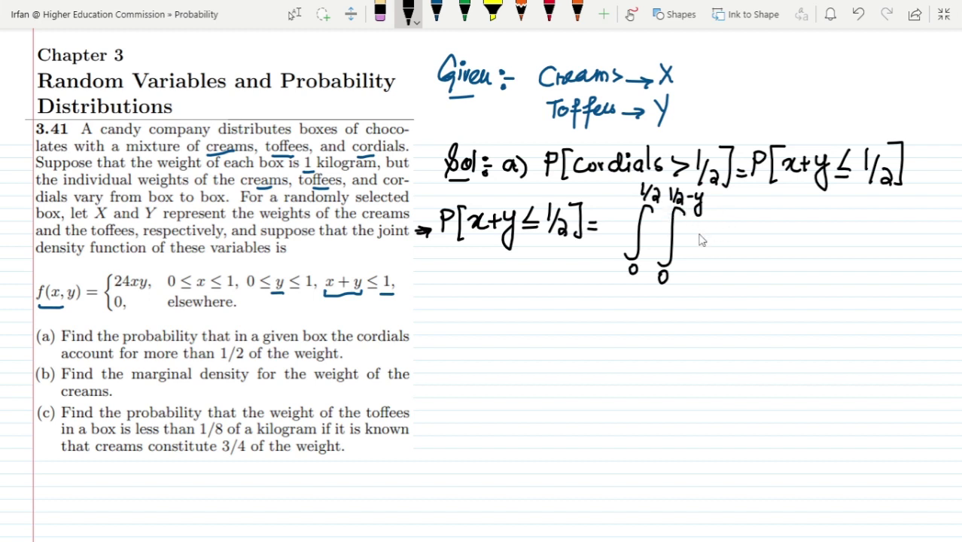
Underline xy in the density and write the integrand '24xy dx dy'.
left_click_drag(129, 290, 149, 290)
mouse_move(693, 226)
left_mouse_down()
mouse_move(716, 239)
mouse_move(735, 233)
mouse_move(731, 262)
left_mouse_up()
mouse_move(761, 227)
left_mouse_down()
mouse_move(768, 214)
mouse_move(774, 238)
mouse_move(765, 239)
mouse_move(801, 216)
mouse_move(800, 245)
left_mouse_up()
mouse_move(802, 224)
left_mouse_down()
mouse_move(815, 251)
mouse_move(797, 274)
left_mouse_up()
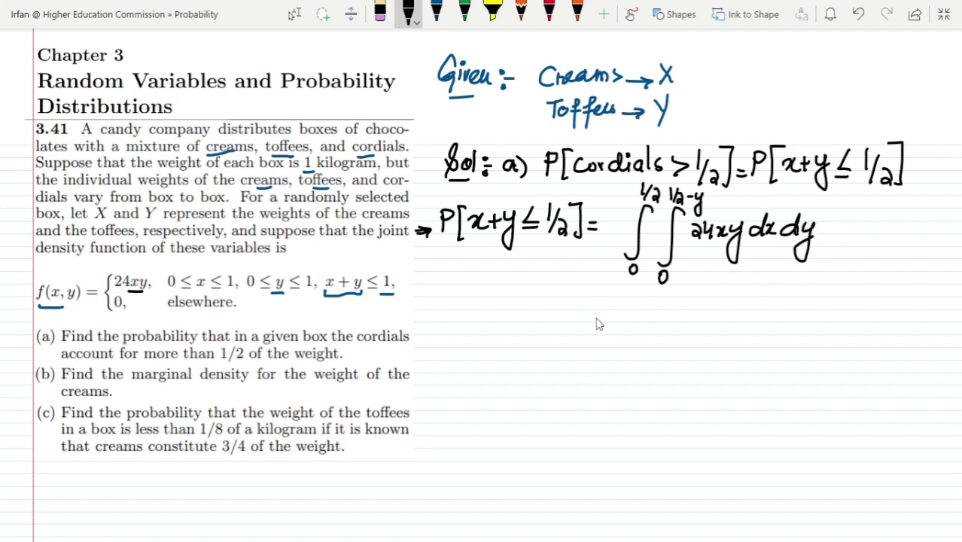